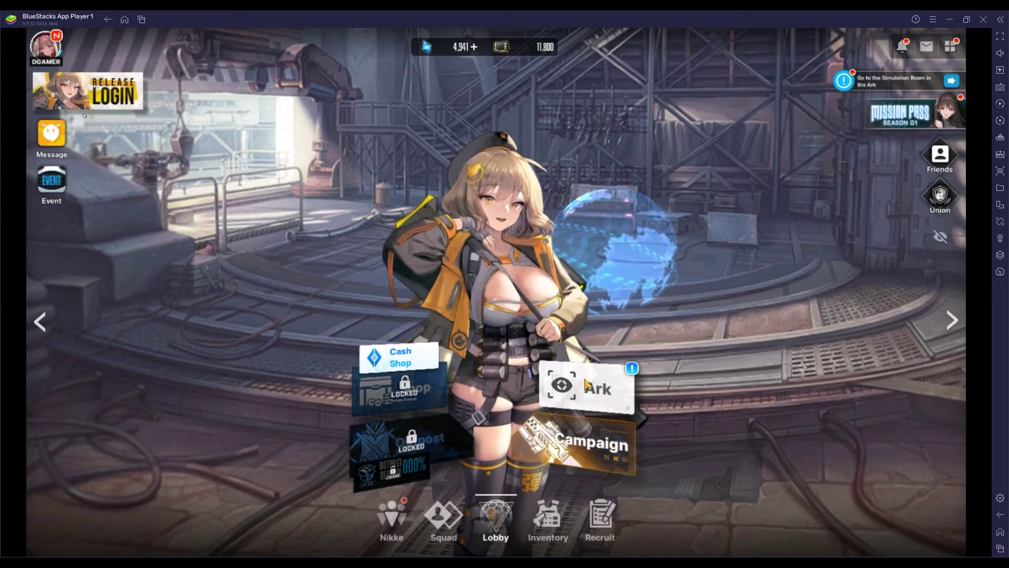
# Step: Enter the Ark from the NIKKE lobby and open the Simulation Room
pyautogui.click(582, 395)
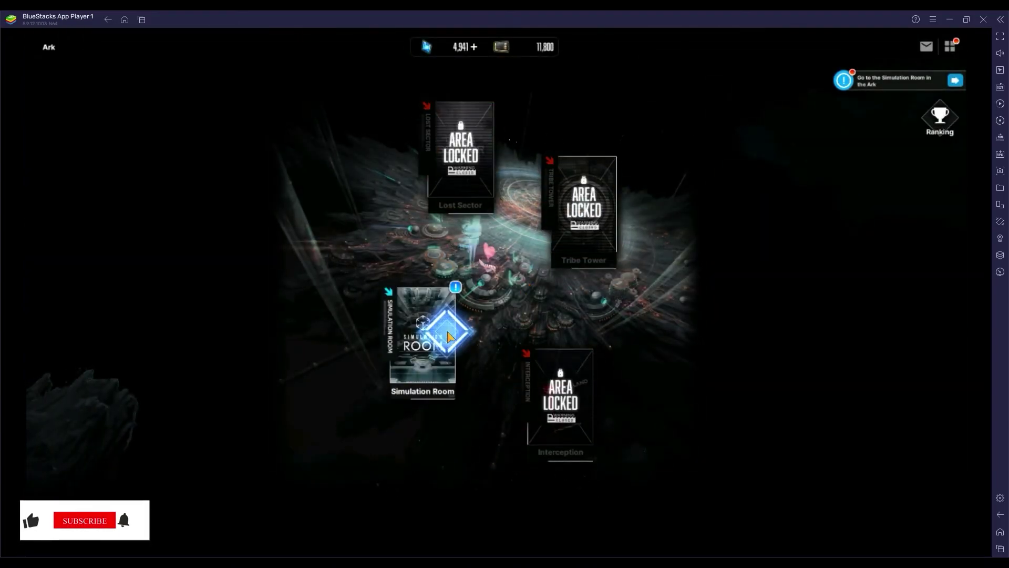
pyautogui.click(448, 337)
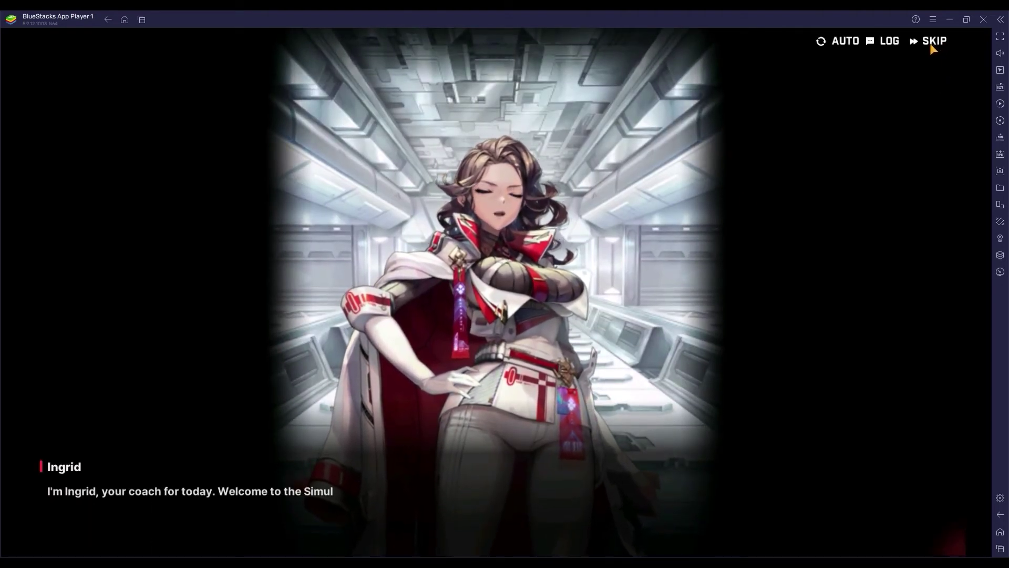
# Step: Skip the Simulation Room story with AUTO and SKIP, and dismiss the tutorial dialogue
pyautogui.click(841, 42)
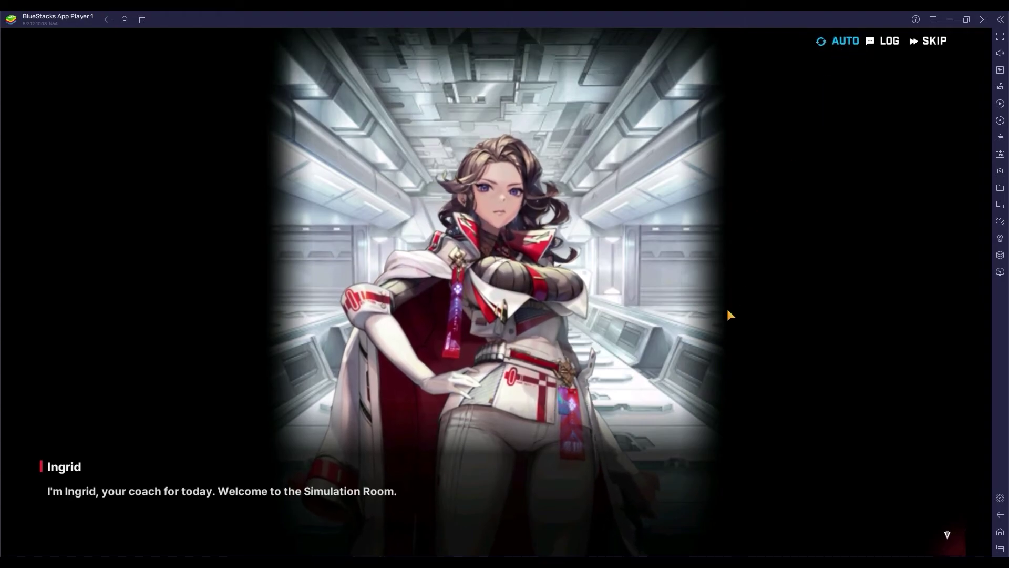
pyautogui.click(934, 42)
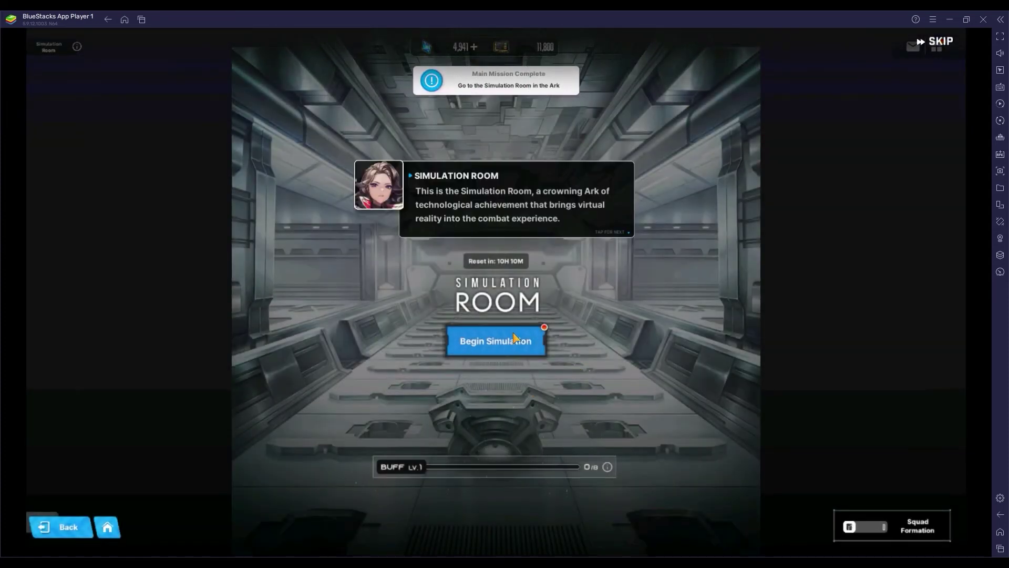
pyautogui.click(514, 337)
pyautogui.click(514, 344)
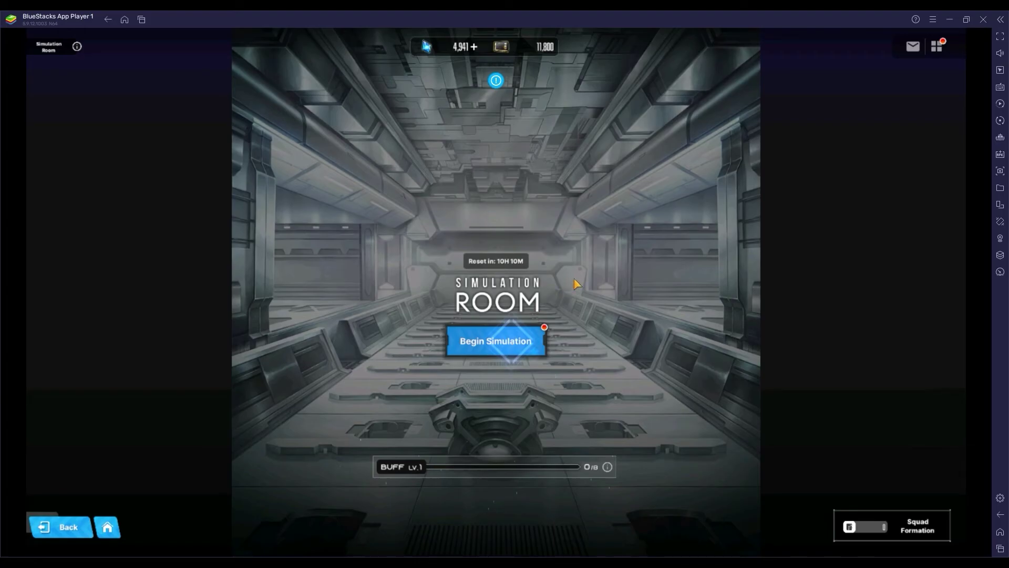
# Step: Begin a simulation at difficulty 0, sector A
pyautogui.click(509, 336)
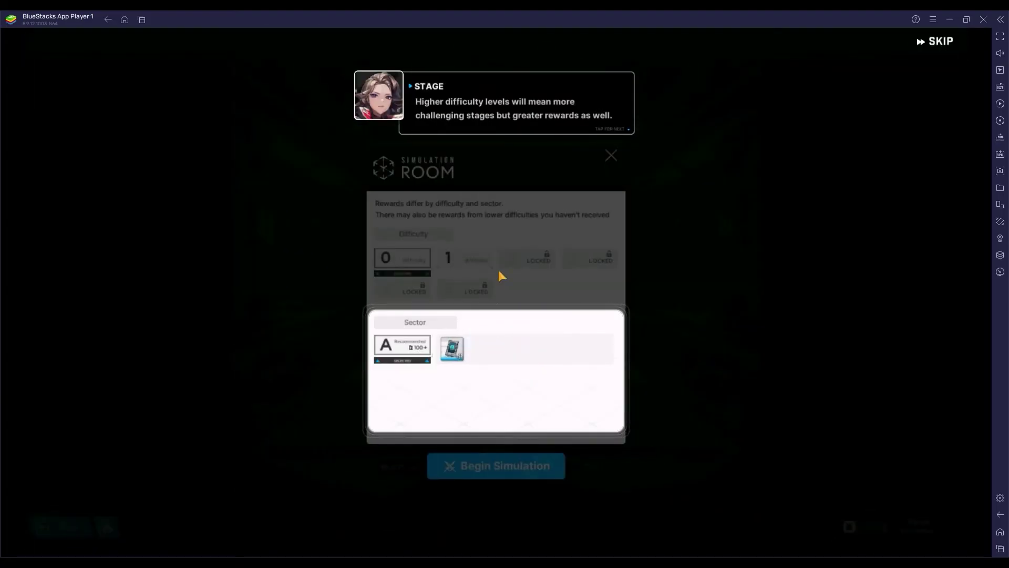
pyautogui.click(481, 343)
pyautogui.click(493, 470)
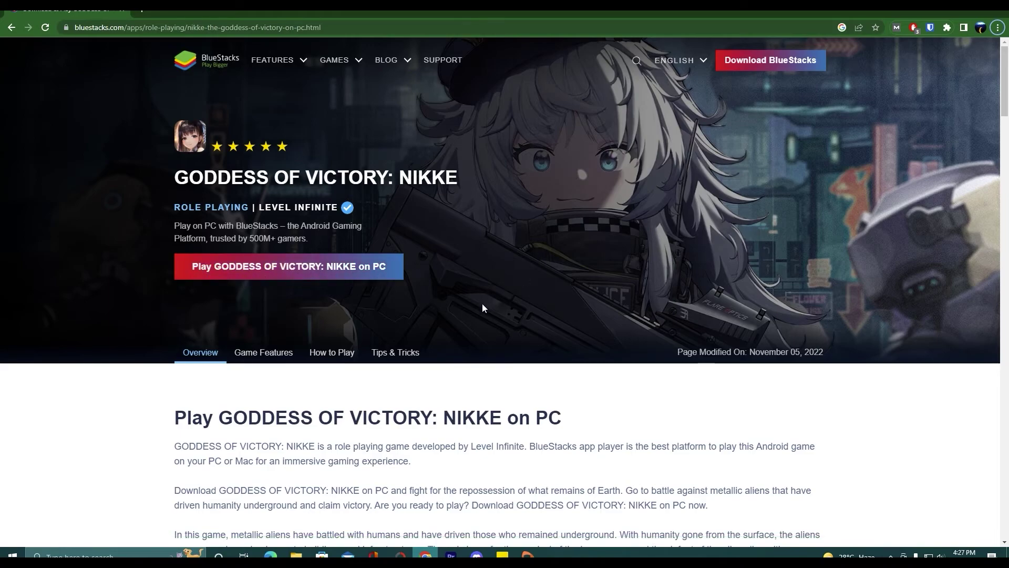
# Step: Download BlueStacks via 'Play GODDESS OF VICTORY: NIKKE on PC' and run the installer
pyautogui.scroll(-1, 483, 307)
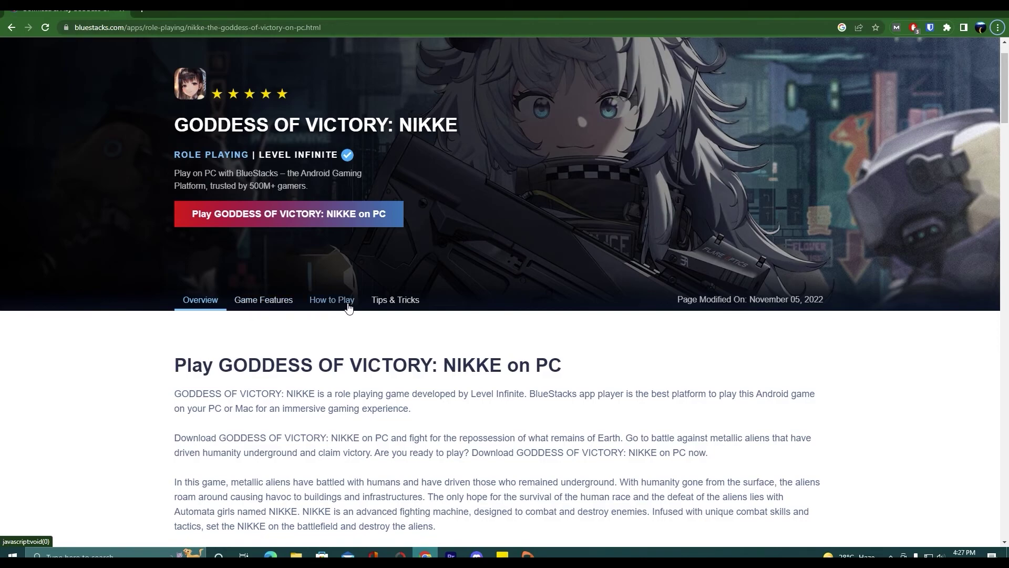
pyautogui.click(263, 300)
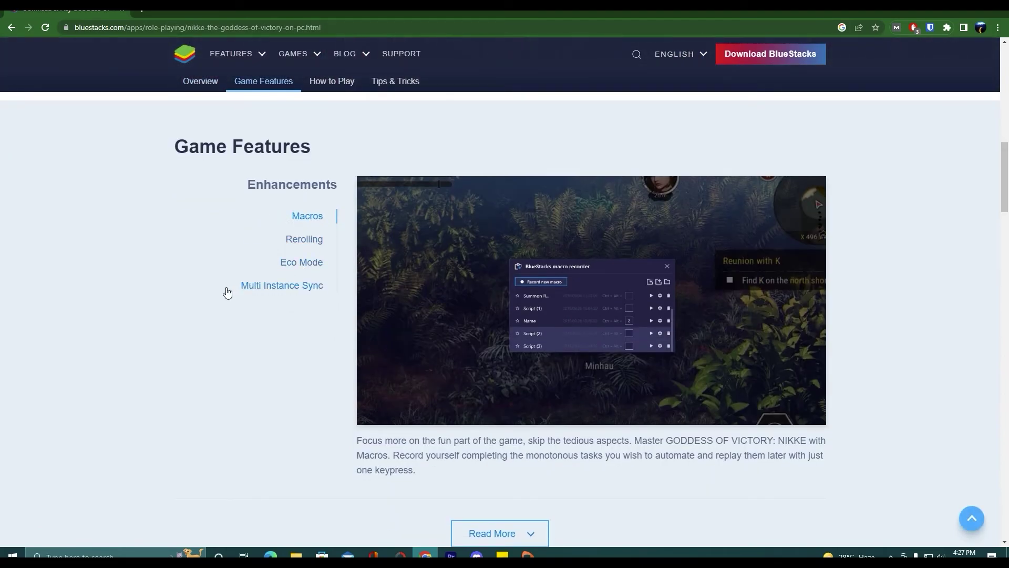
pyautogui.scroll(13, 303, 293)
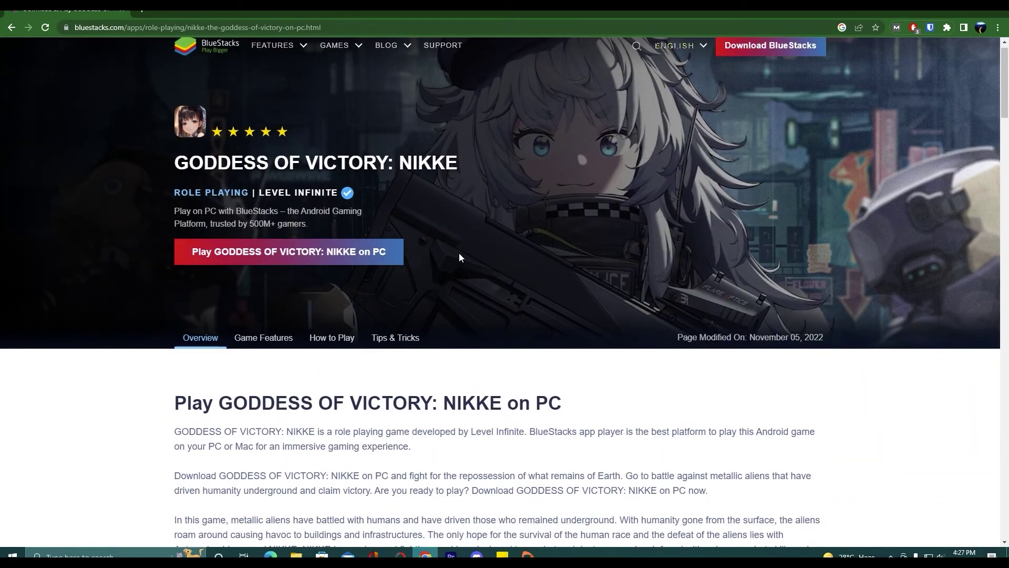
pyautogui.click(272, 254)
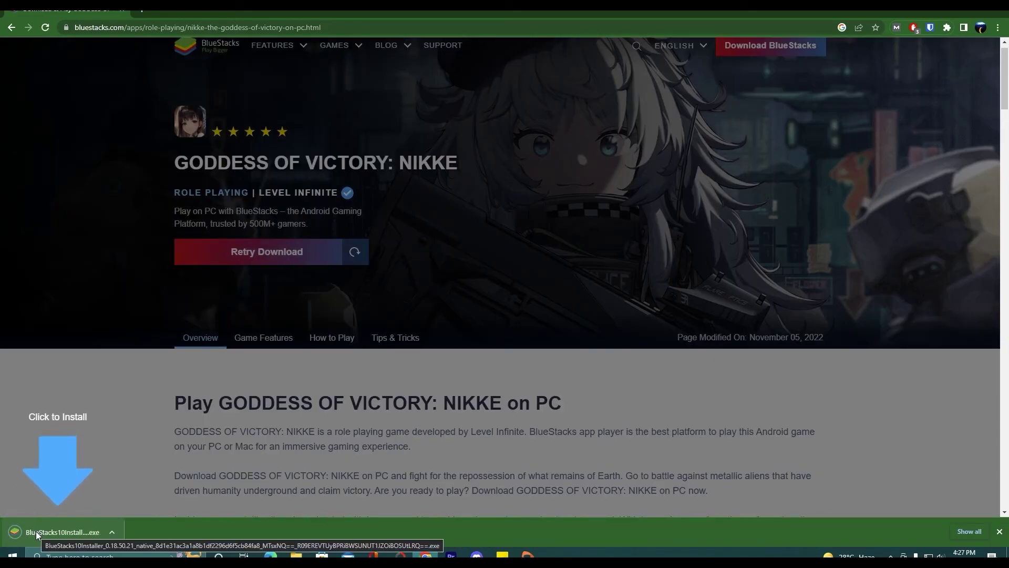
pyautogui.click(36, 531)
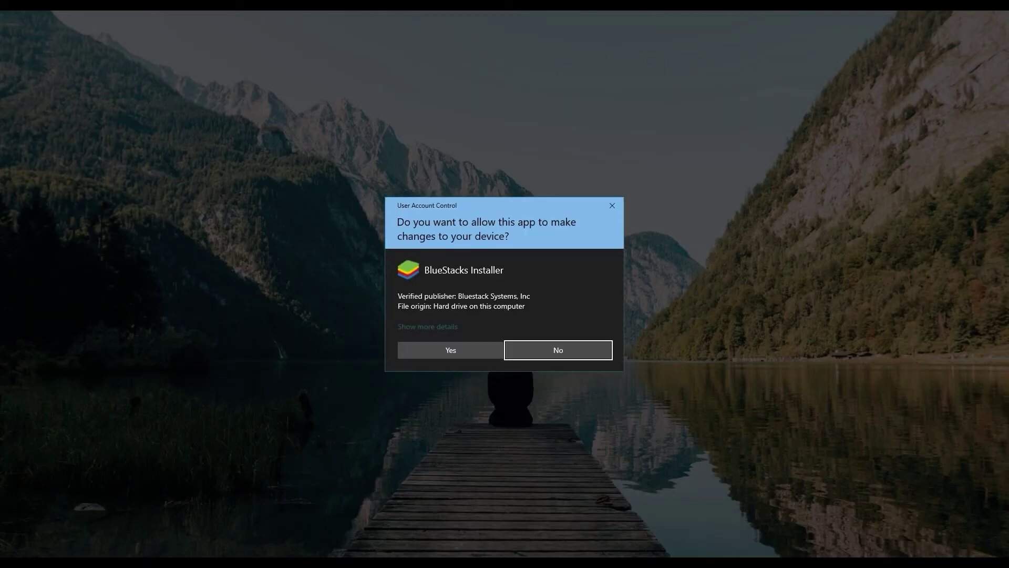
# Step: Approve the UAC prompt and install BlueStacks using the default data location
pyautogui.click(455, 349)
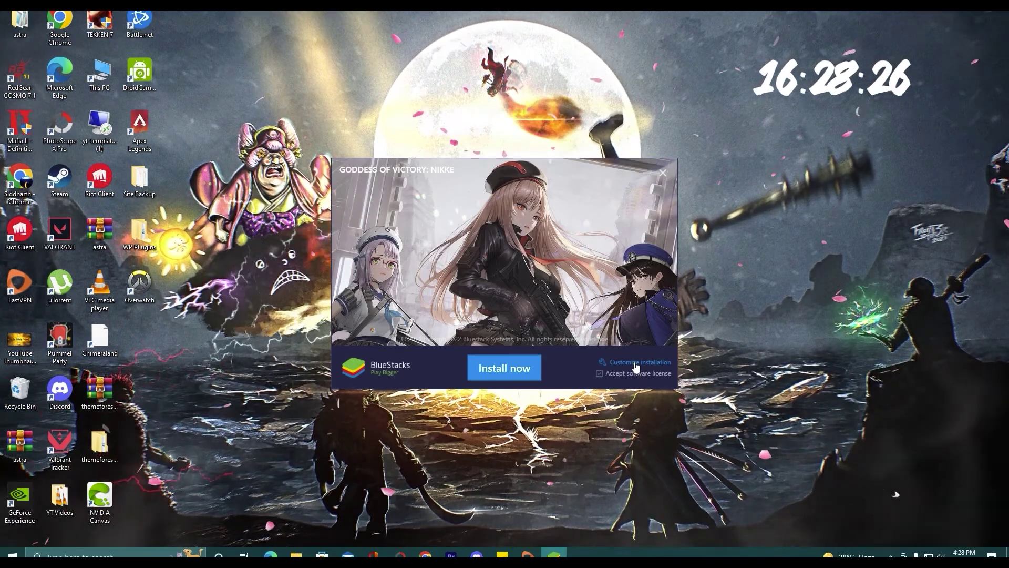
pyautogui.click(635, 362)
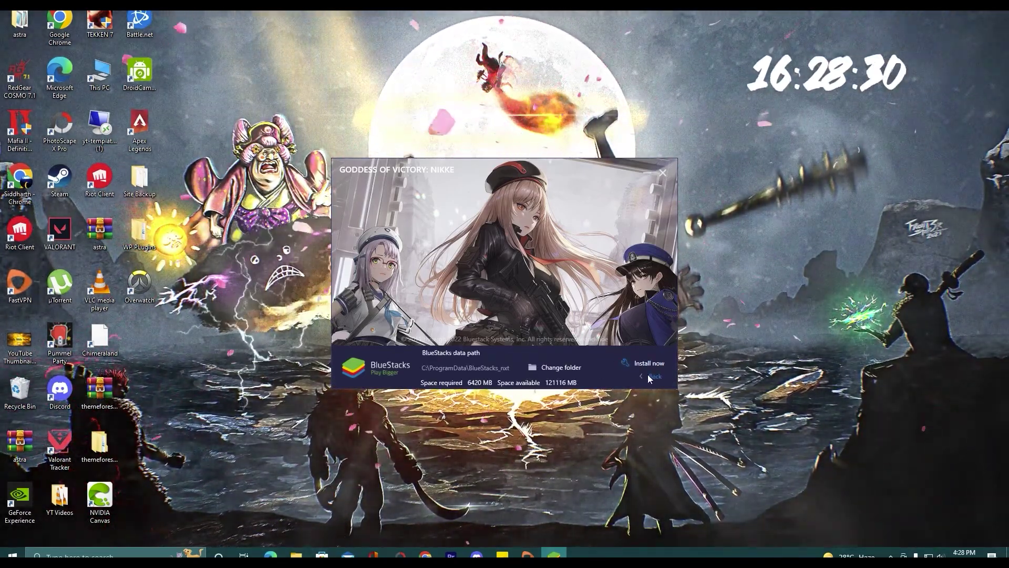
pyautogui.click(651, 375)
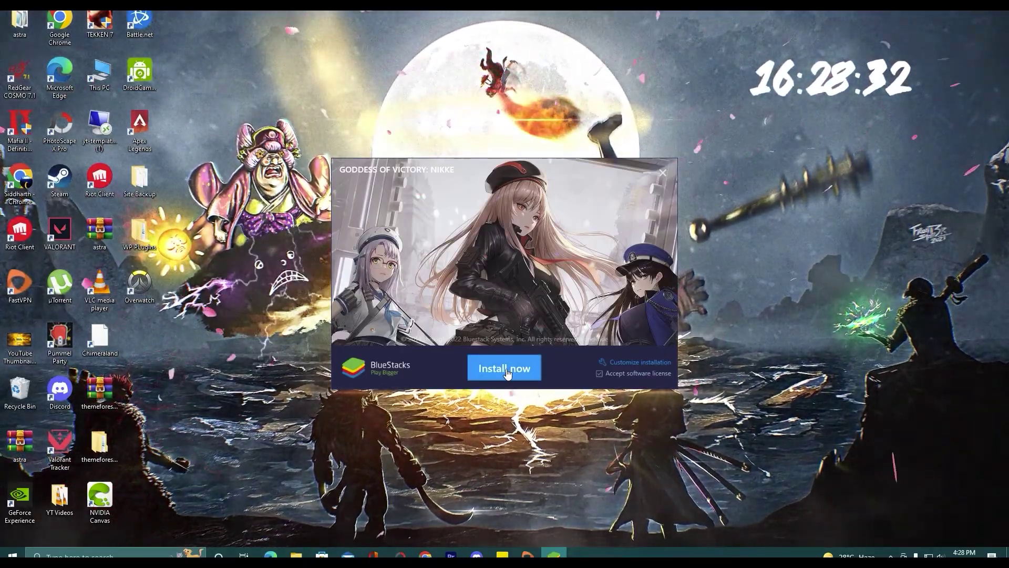
pyautogui.click(506, 367)
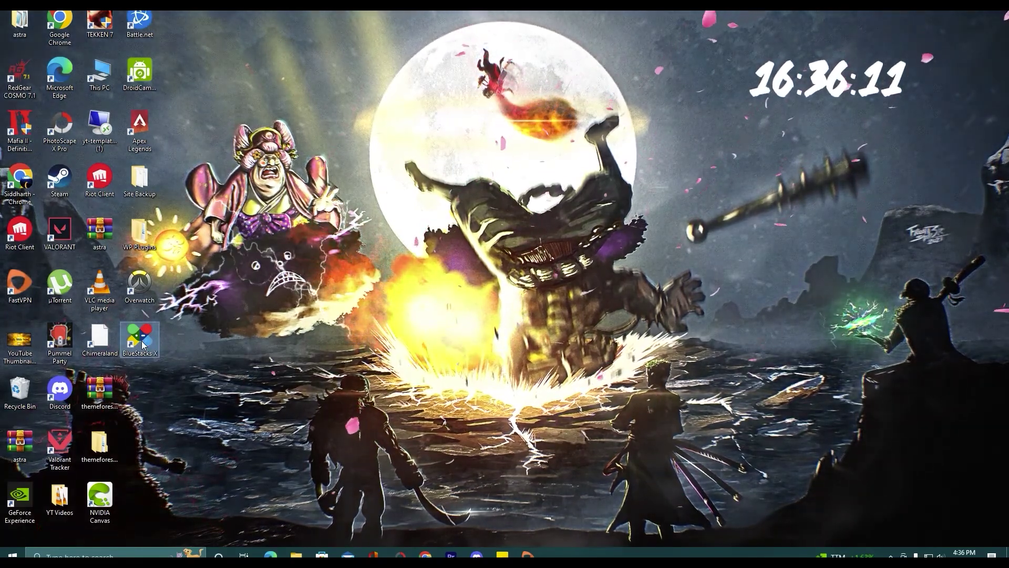
# Step: Launch BlueStacks X from the desktop, close the Gamepad detected notice, and open Play Store
pyautogui.doubleClick(140, 341)
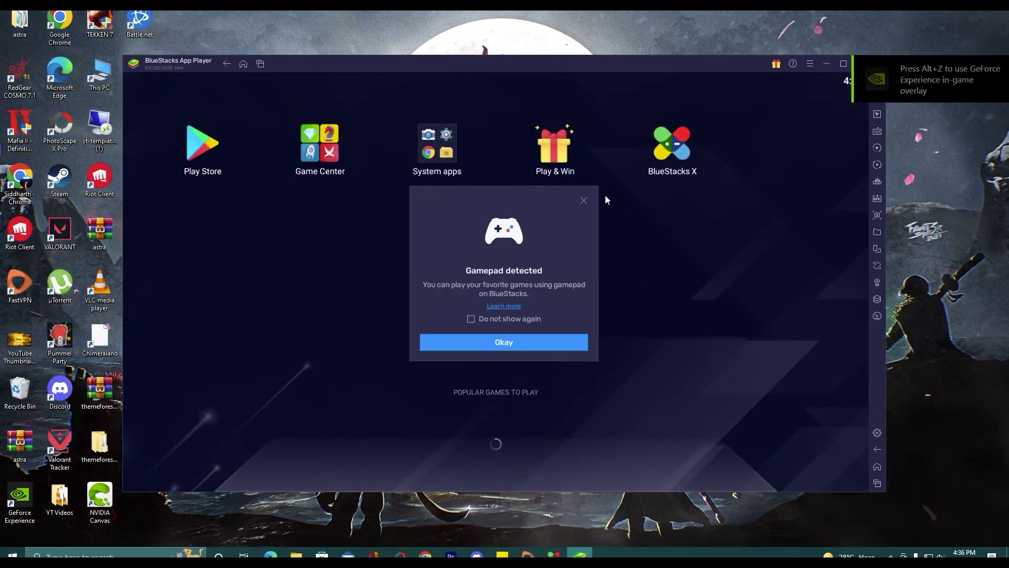
pyautogui.click(585, 197)
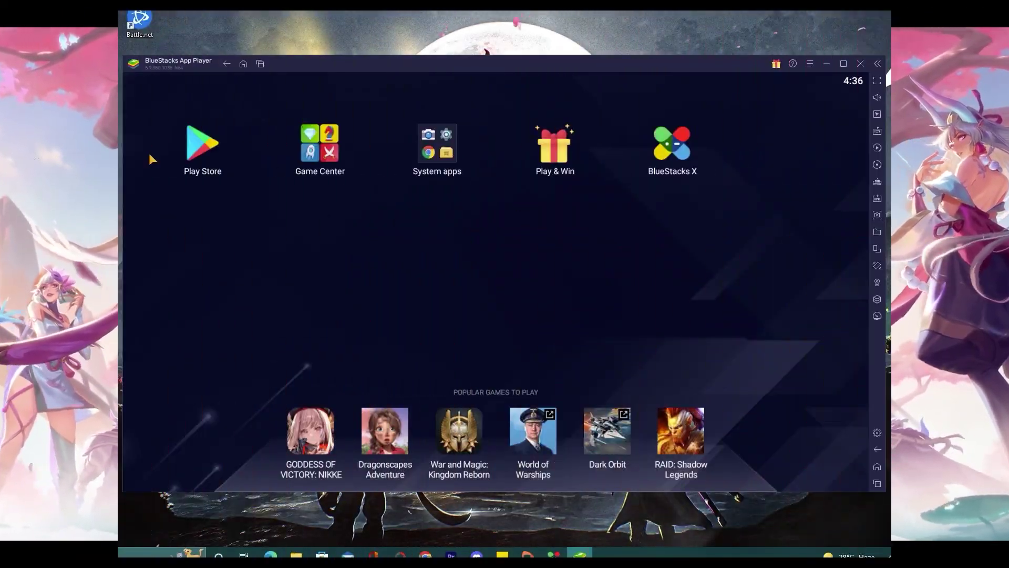
pyautogui.click(202, 149)
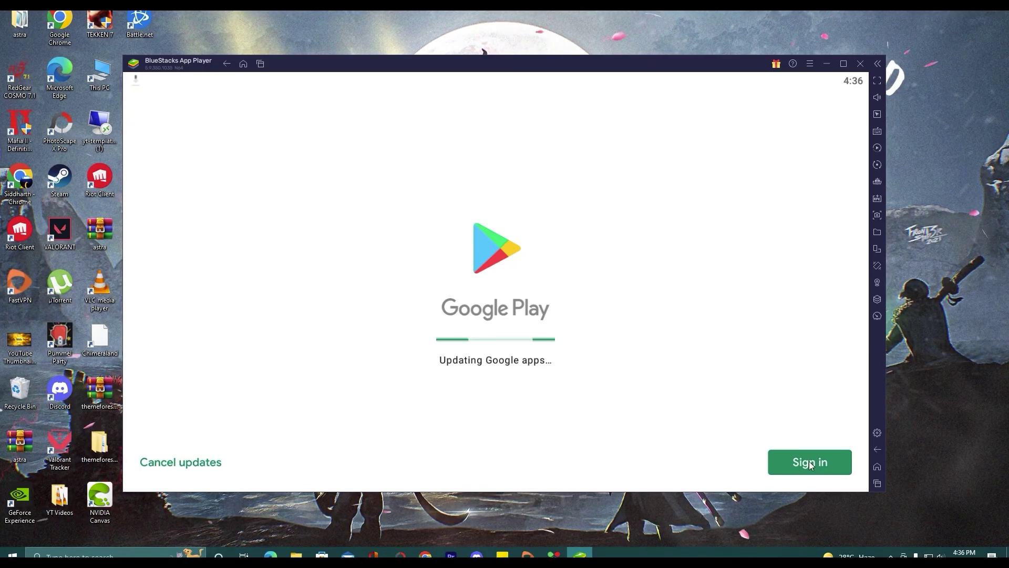
# Step: Sign in with the Google account's email, agree to the terms, and accept Google services
pyautogui.click(809, 464)
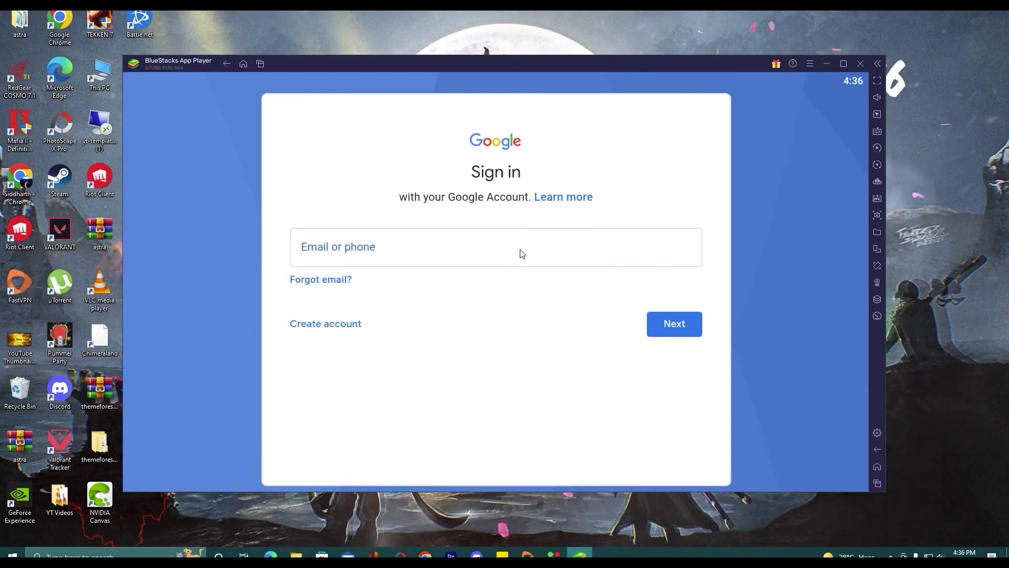
pyautogui.click(521, 255)
pyautogui.write('Desktopgamer.')
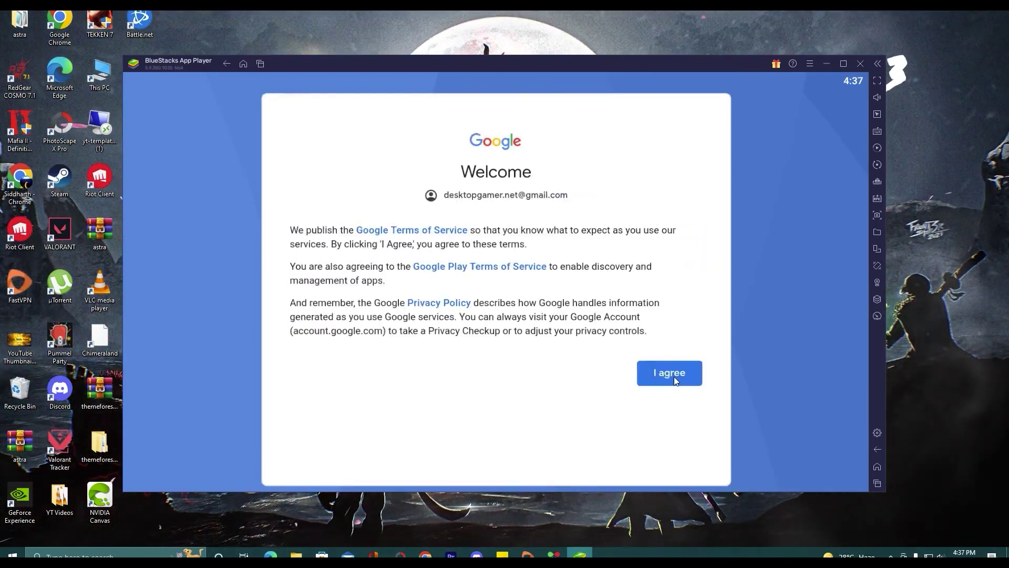
pyautogui.click(674, 377)
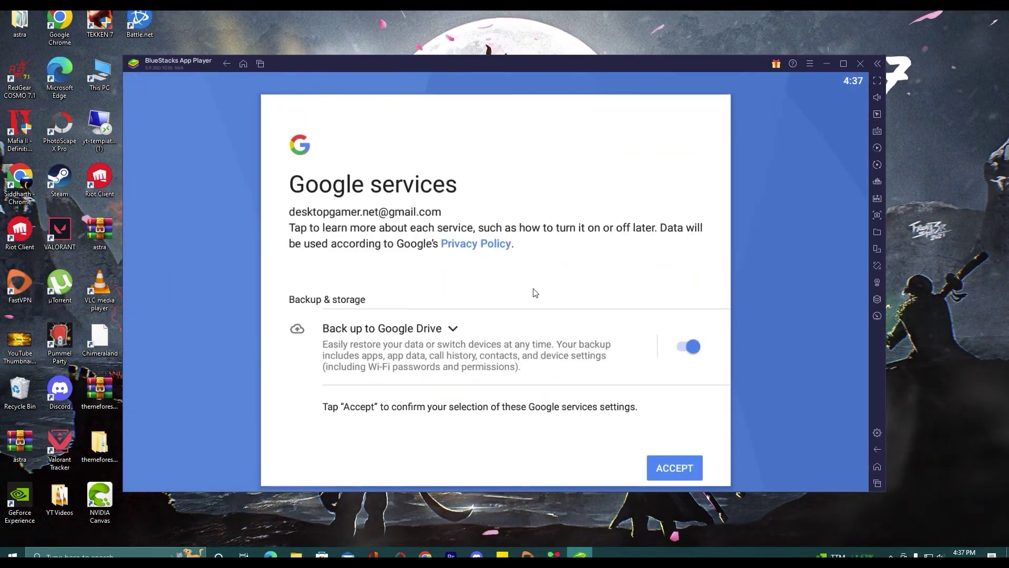
pyautogui.scroll(-2, 482, 345)
pyautogui.click(673, 468)
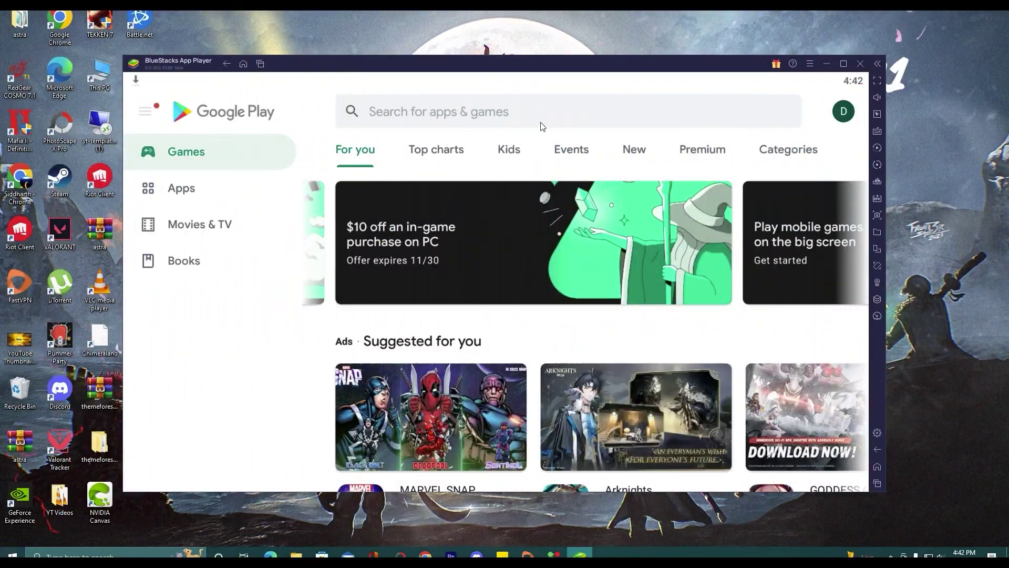
# Step: Search Play Store for 'goddess of victory nikke', install it, and return to BlueStacks home
pyautogui.click(542, 125)
pyautogui.write('goddess of victory ')
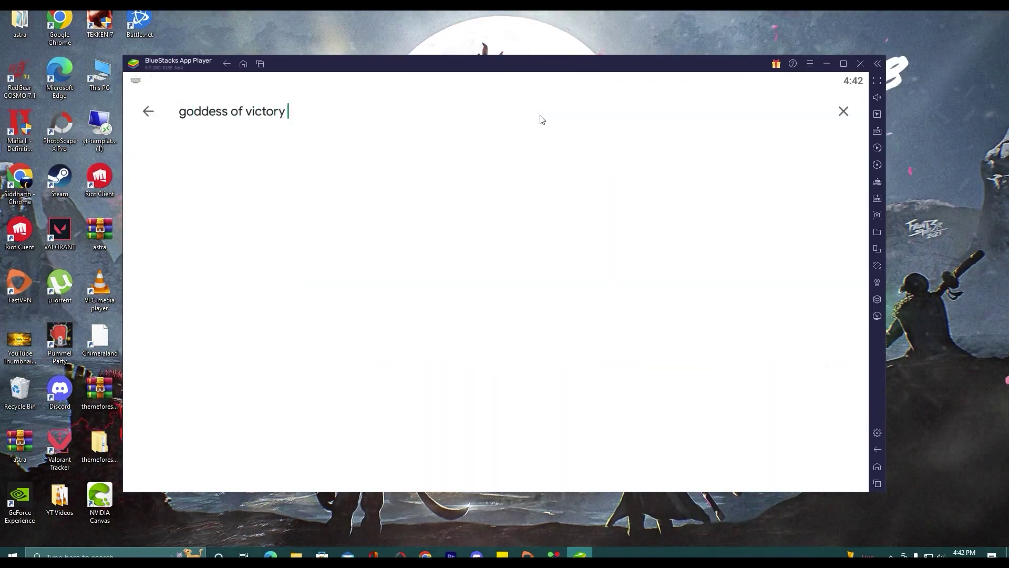
pyautogui.write('nikke')
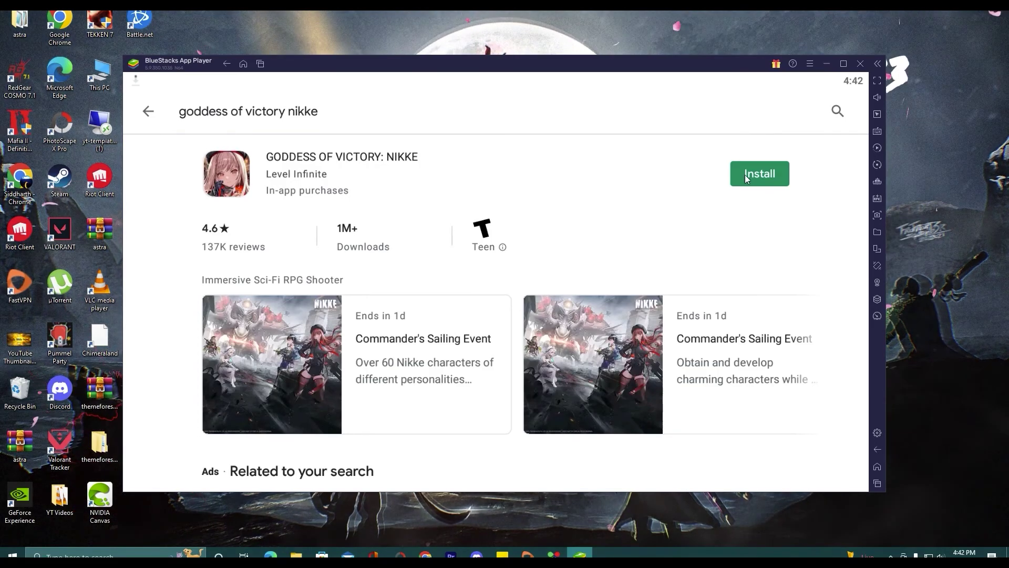
pyautogui.click(748, 174)
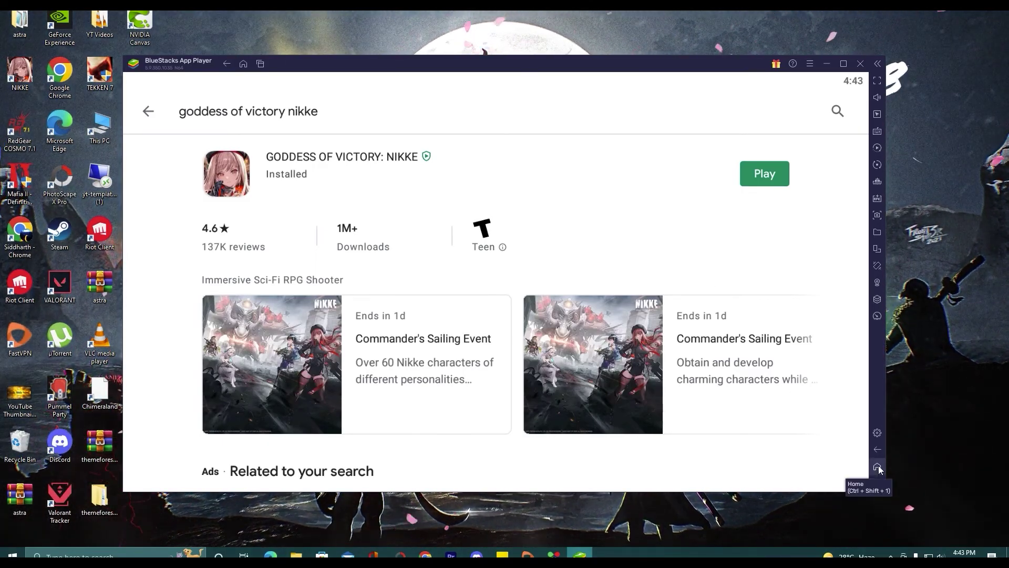
pyautogui.click(877, 466)
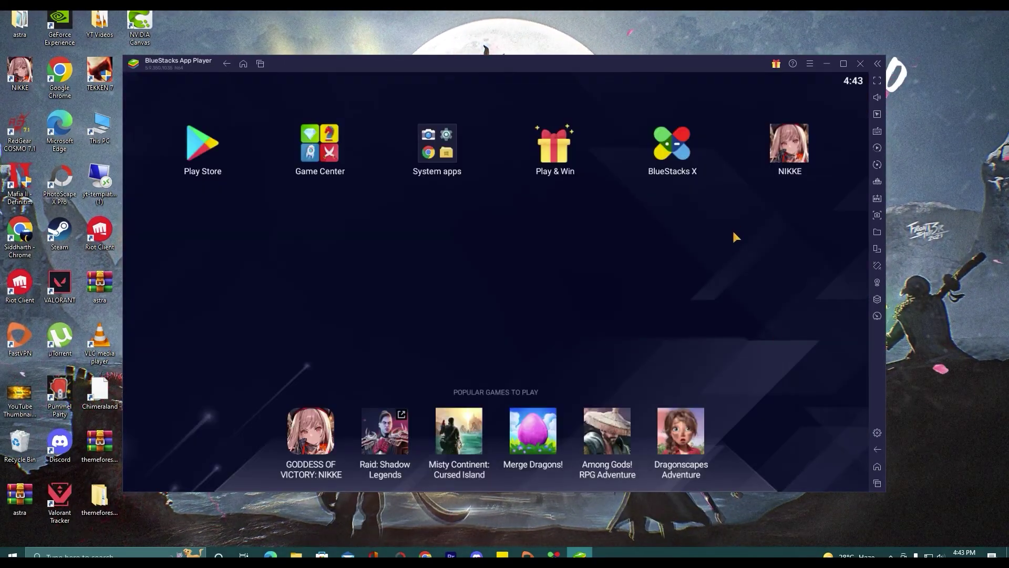